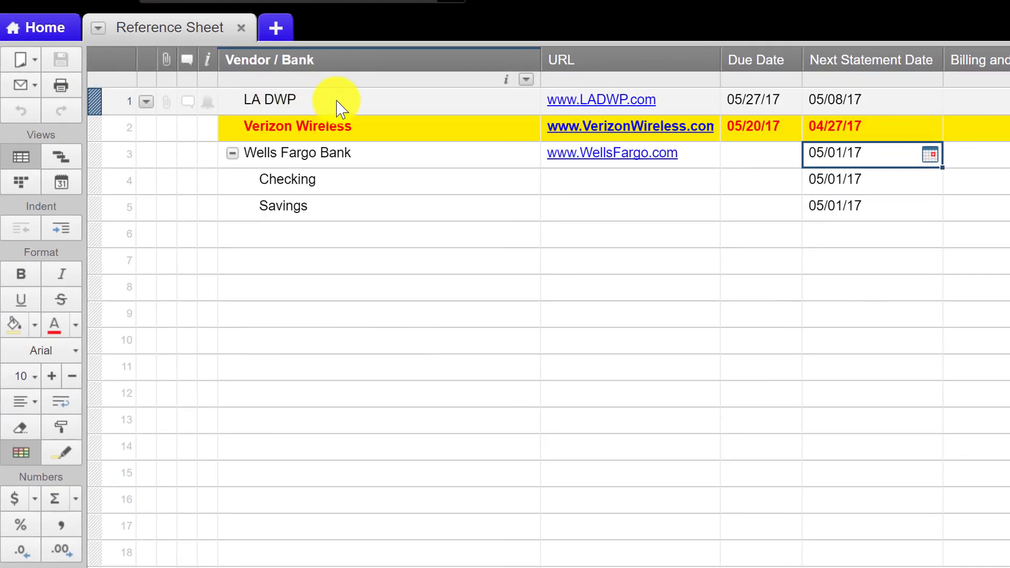
left_click(273, 157)
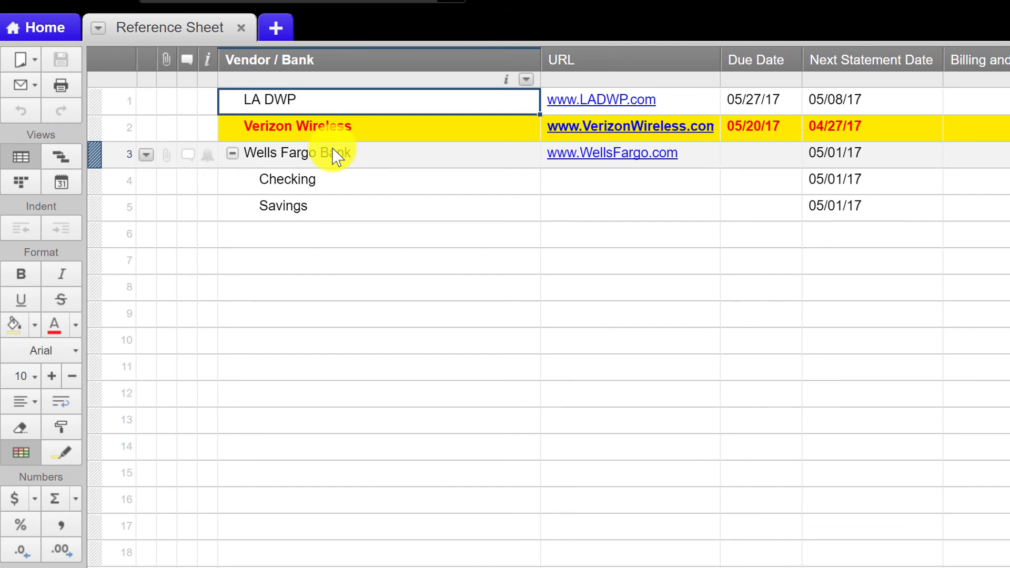
left_click(322, 235)
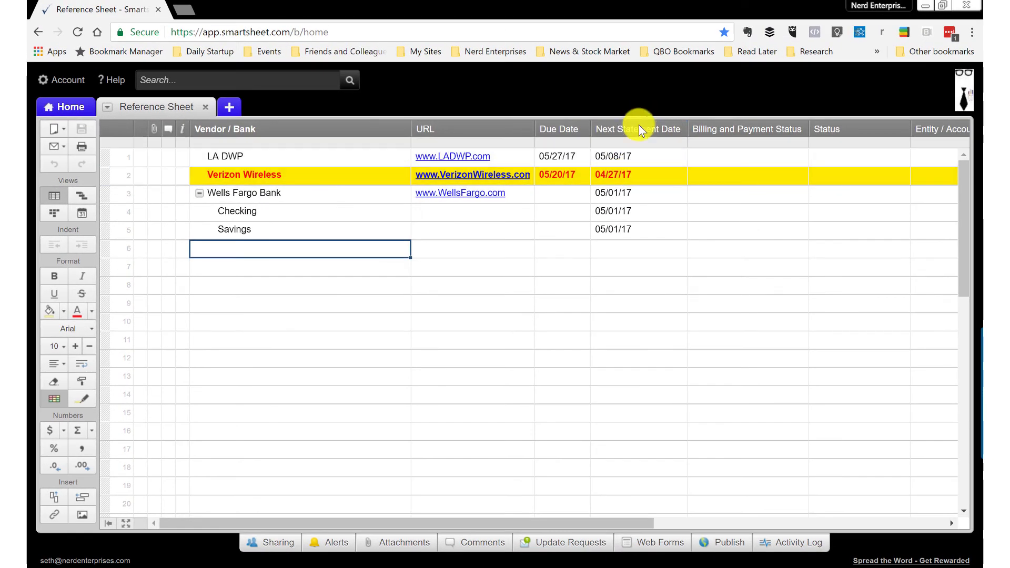
left_click(633, 128)
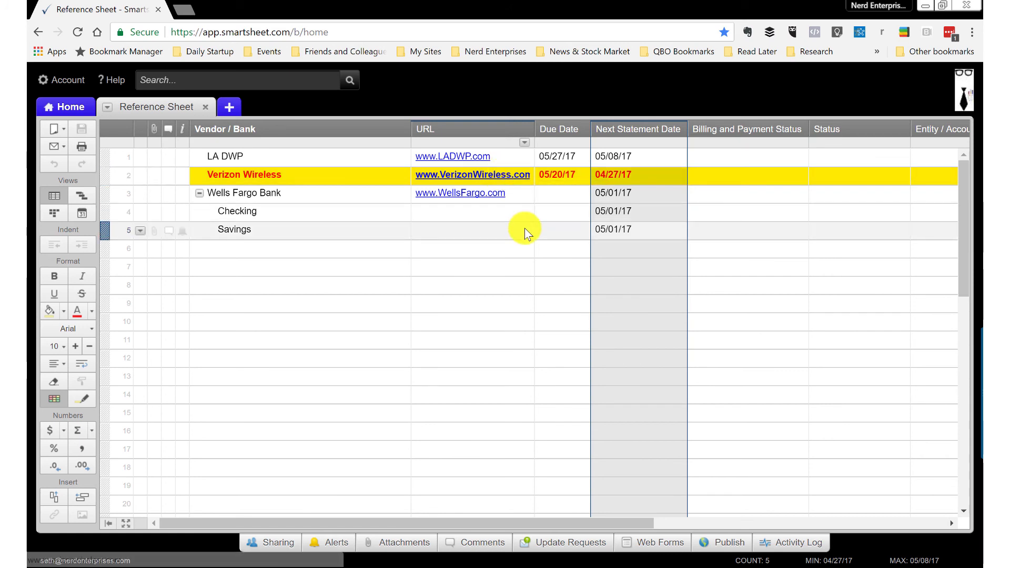
left_click(650, 179)
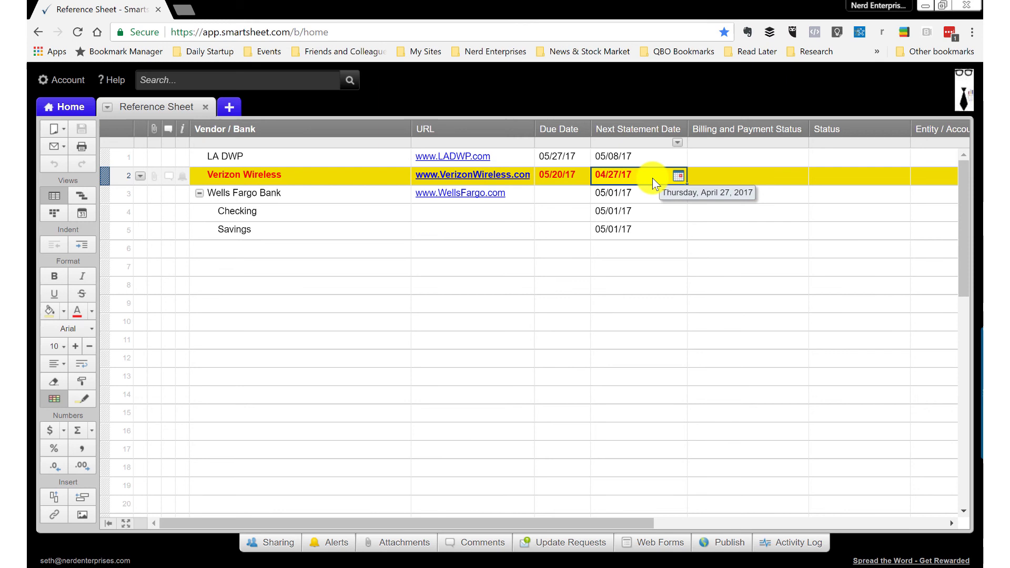
Step: Set LA DWP's Billing and Payment Status to Autopay and paste the same into Verizon Wireless
left_click(786, 160)
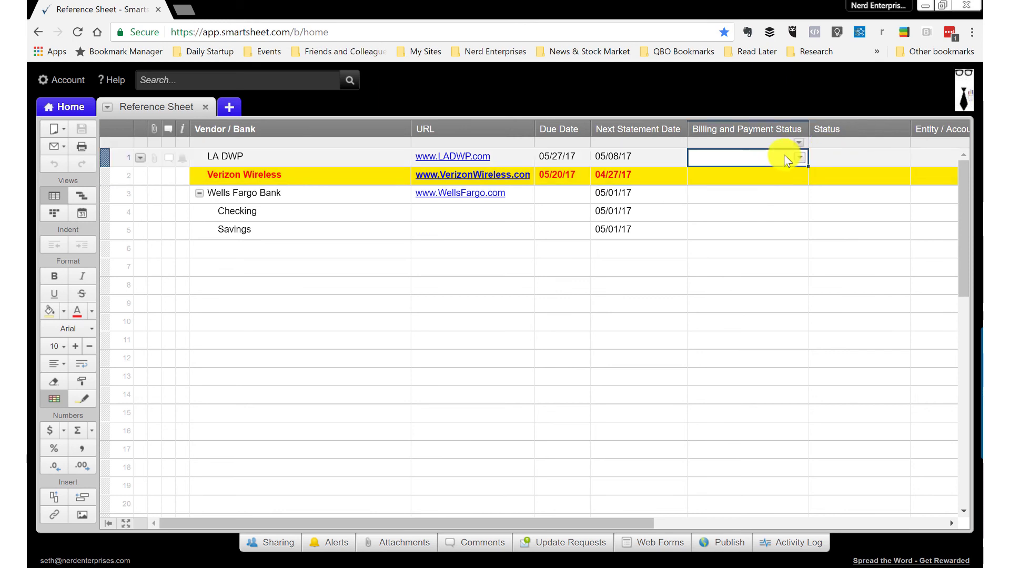
left_click(797, 158)
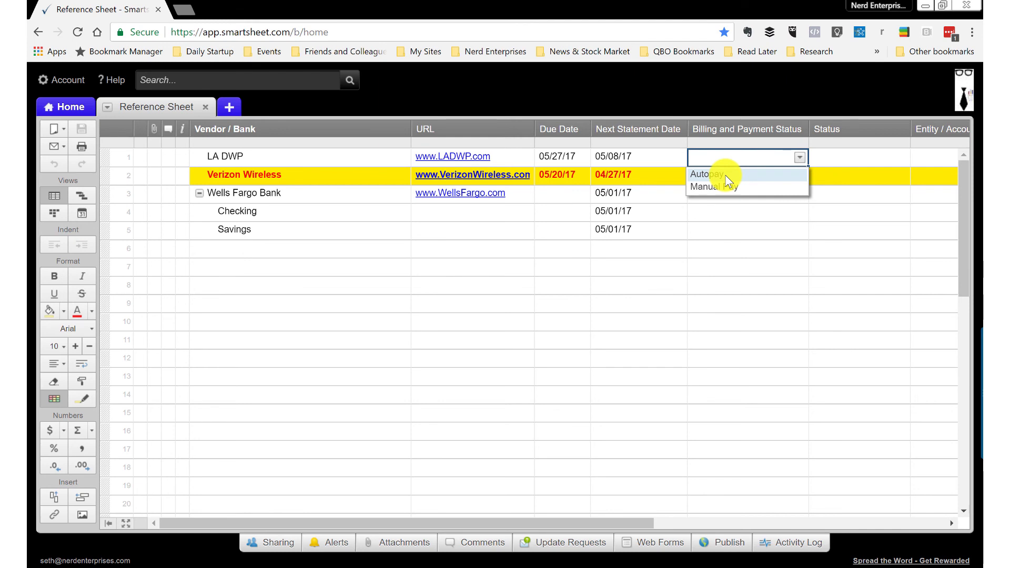
left_click(727, 179)
left_click(728, 177)
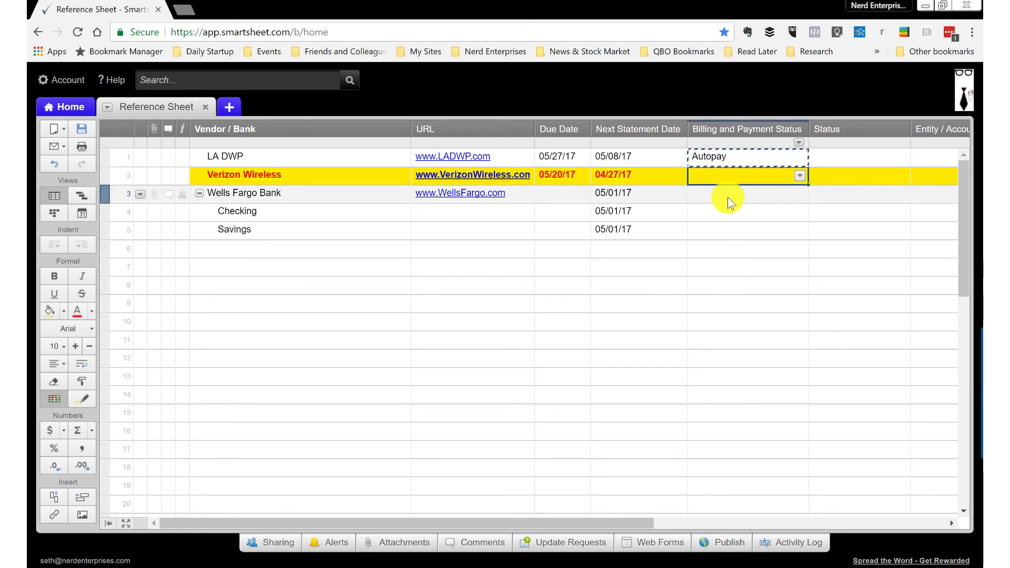
type("Autopay")
Step: Review Wells Fargo Bank's next statement dates, including the Checking sub-row's 05/01/17
left_click(724, 196)
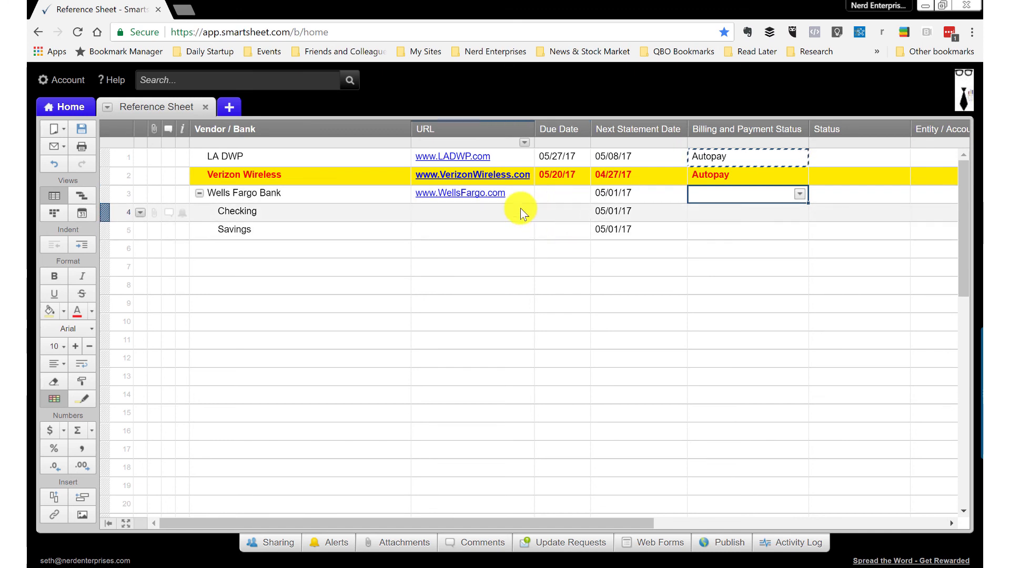
left_click(644, 192)
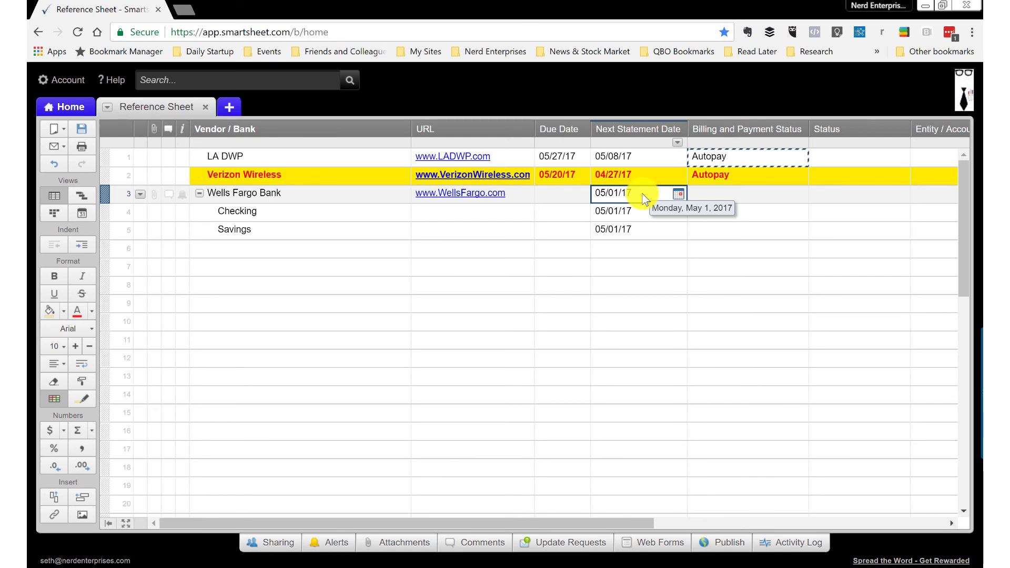
left_click(634, 211)
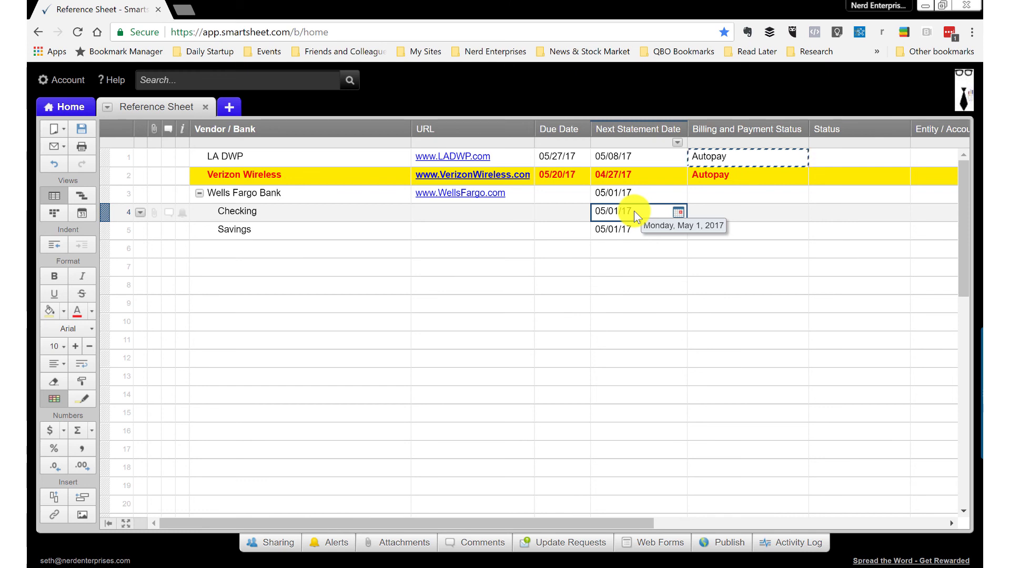
left_click(238, 213)
left_click(610, 213)
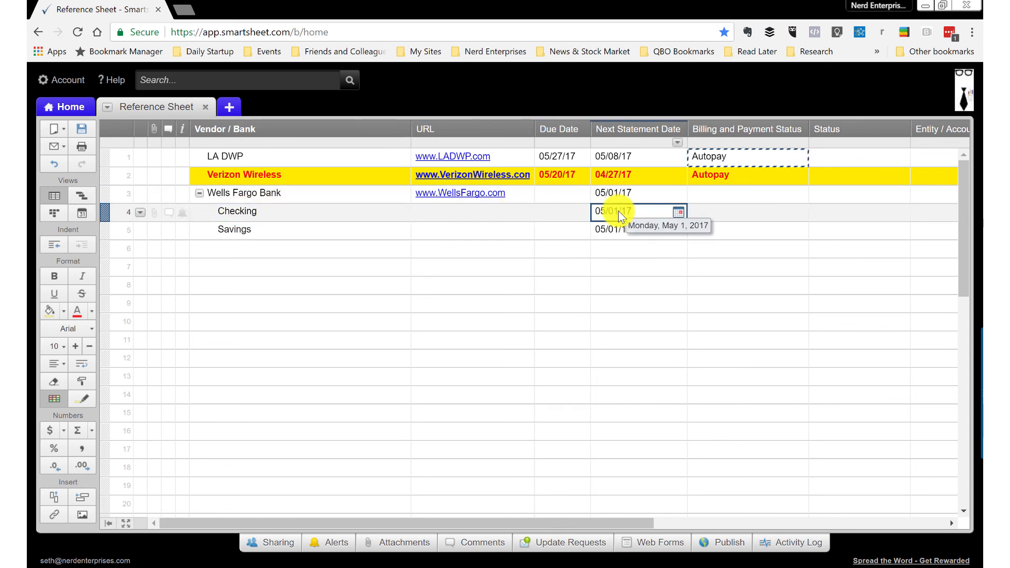
left_click(288, 213)
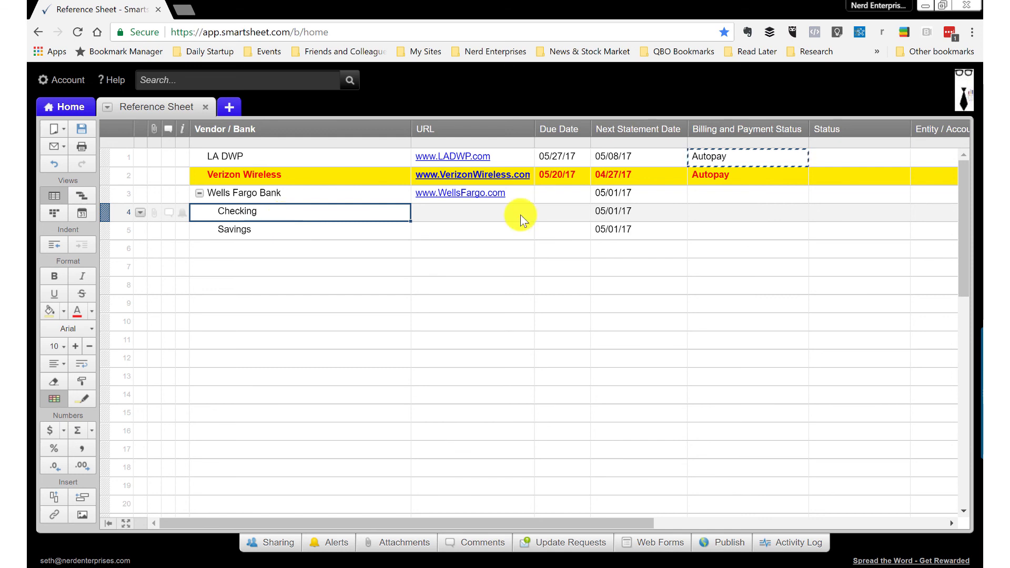
left_click(615, 210)
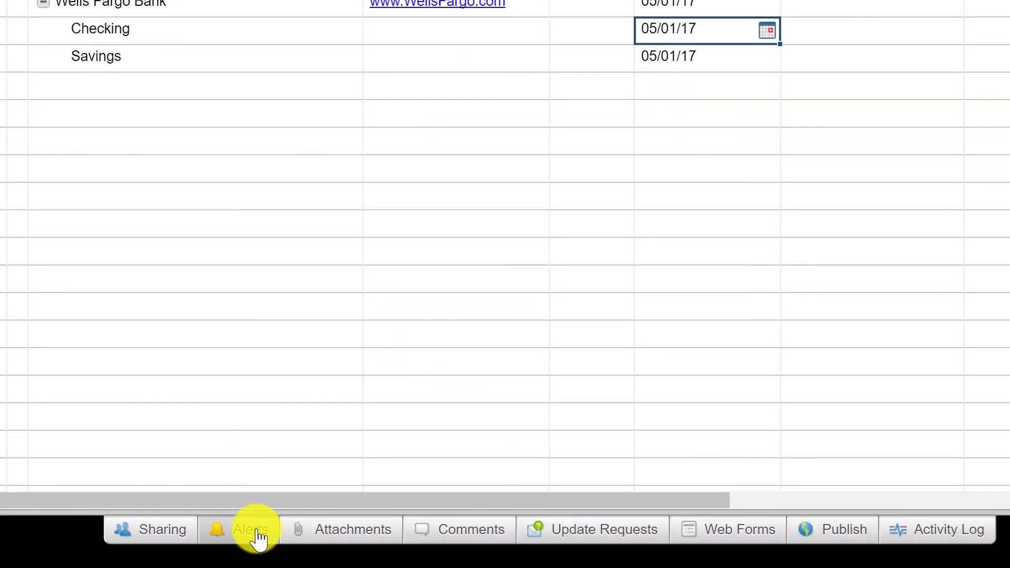
Step: Start a new email reminder addressed to all shared users of the sheet
left_click(257, 537)
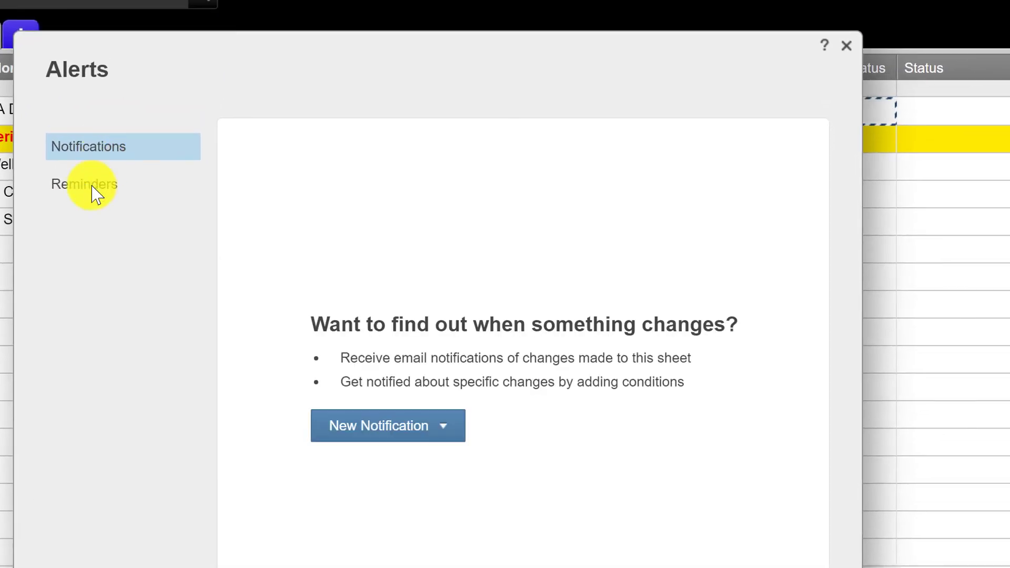
left_click(87, 189)
left_click(309, 151)
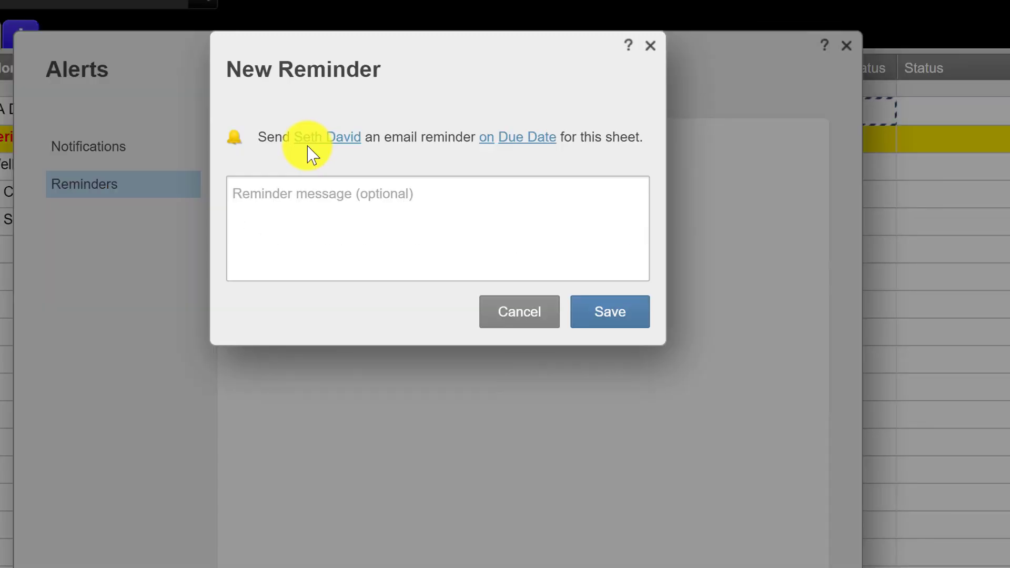
left_click(323, 139)
left_click(347, 261)
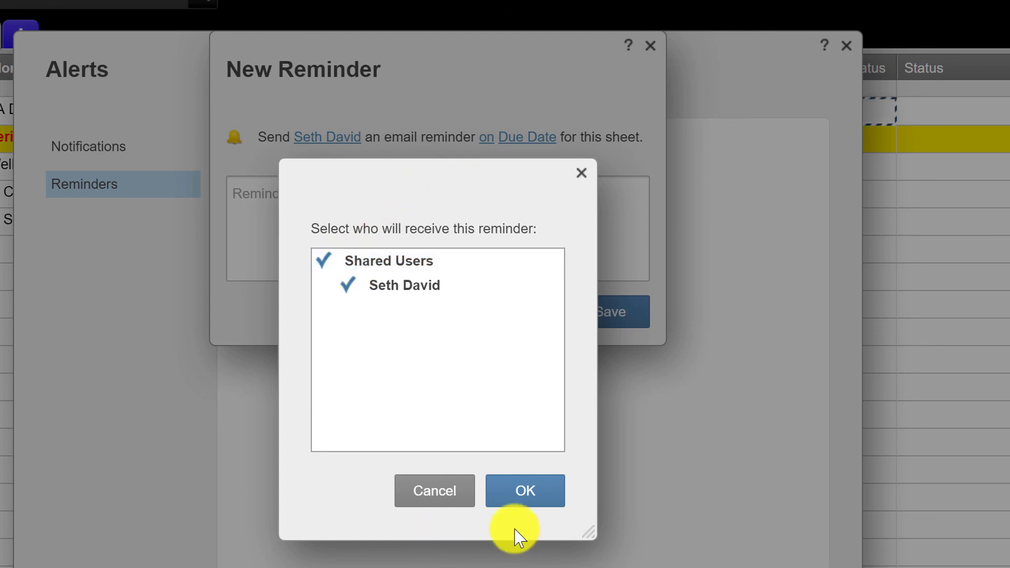
left_click(516, 503)
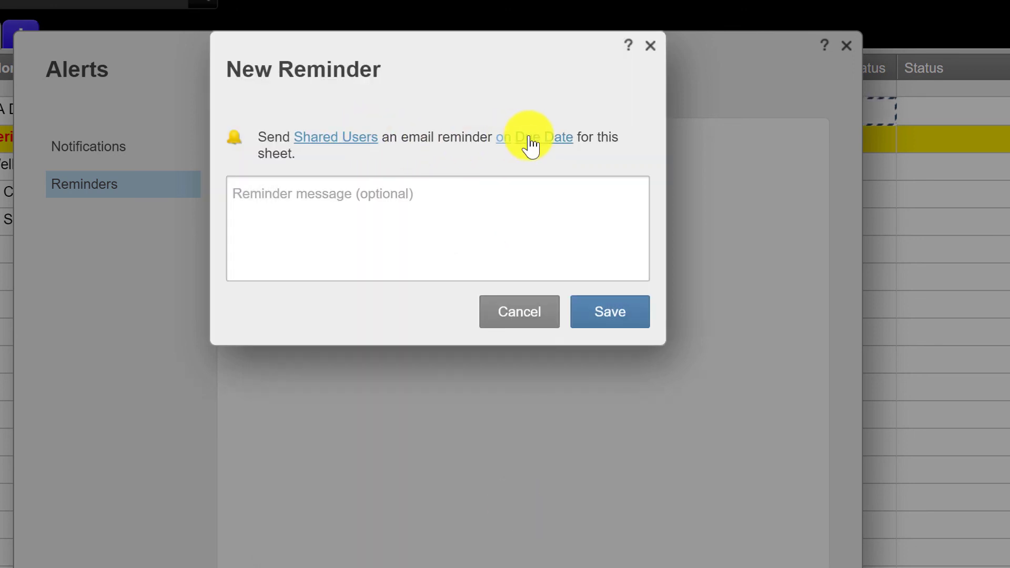
Step: Trigger the reminder on Next Statement Date, save it, and close the Alerts window
left_click(505, 137)
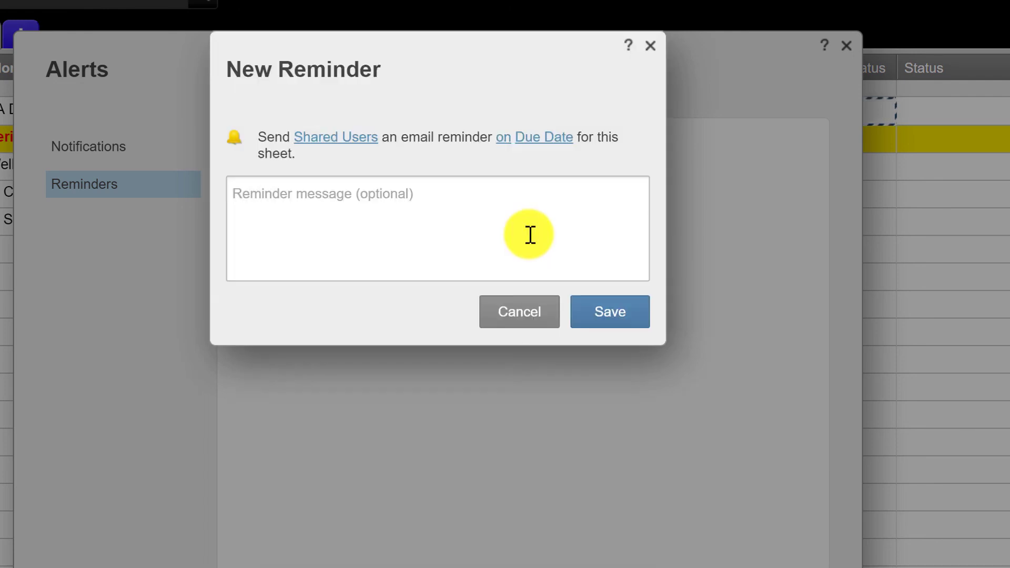
left_click(537, 138)
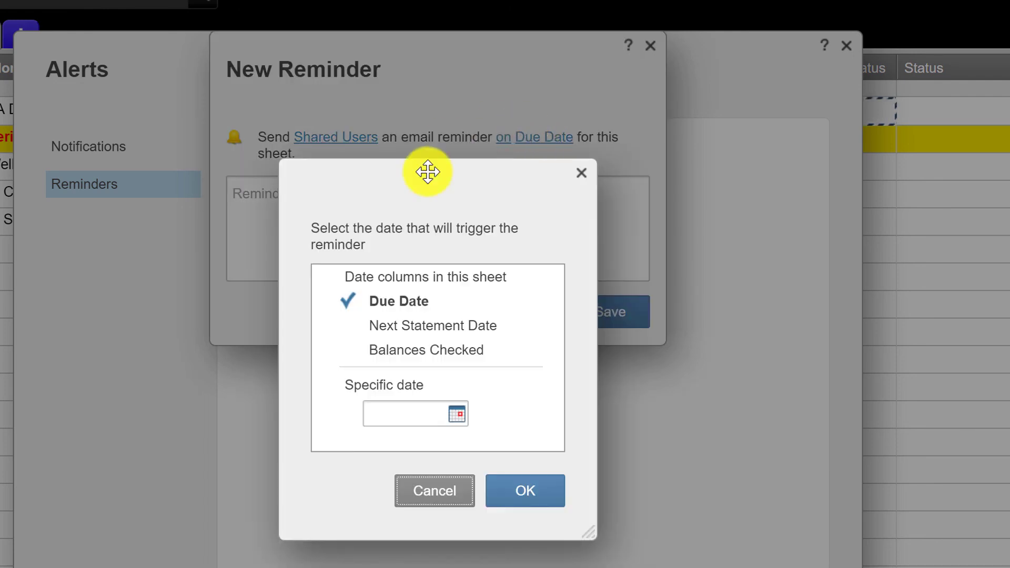
left_click(430, 331)
left_click(532, 497)
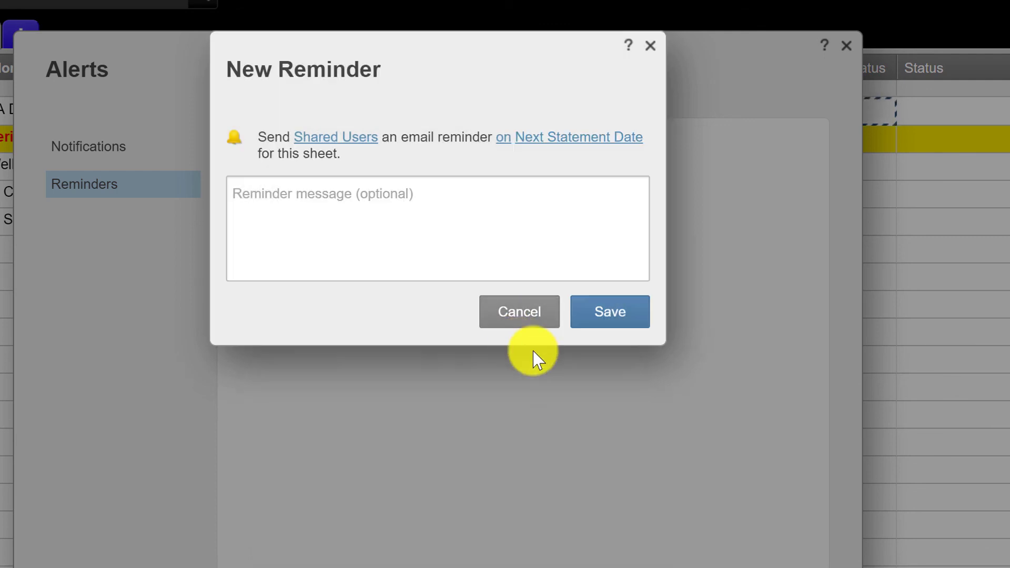
left_click(604, 316)
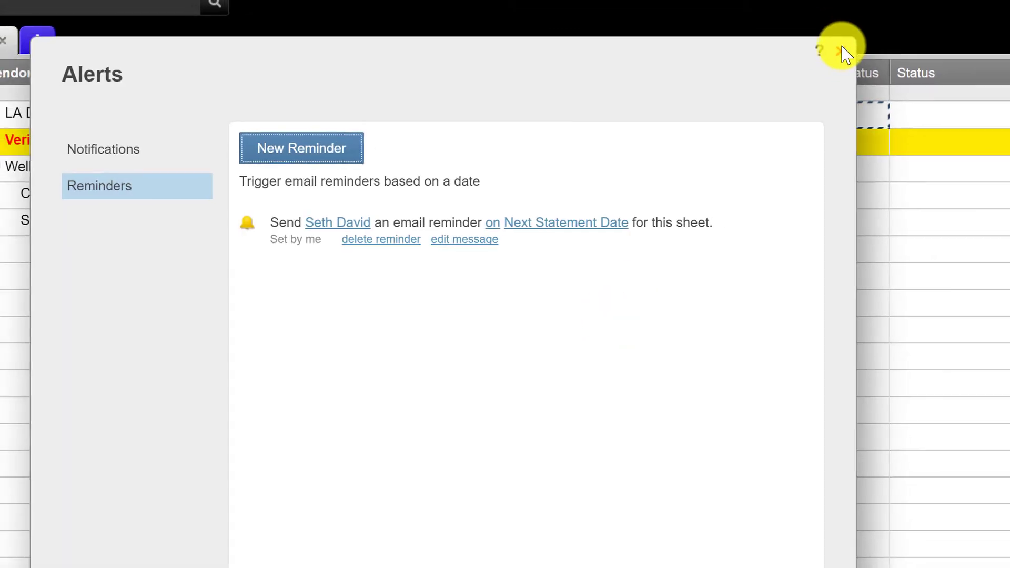
left_click(839, 50)
left_click(580, 177)
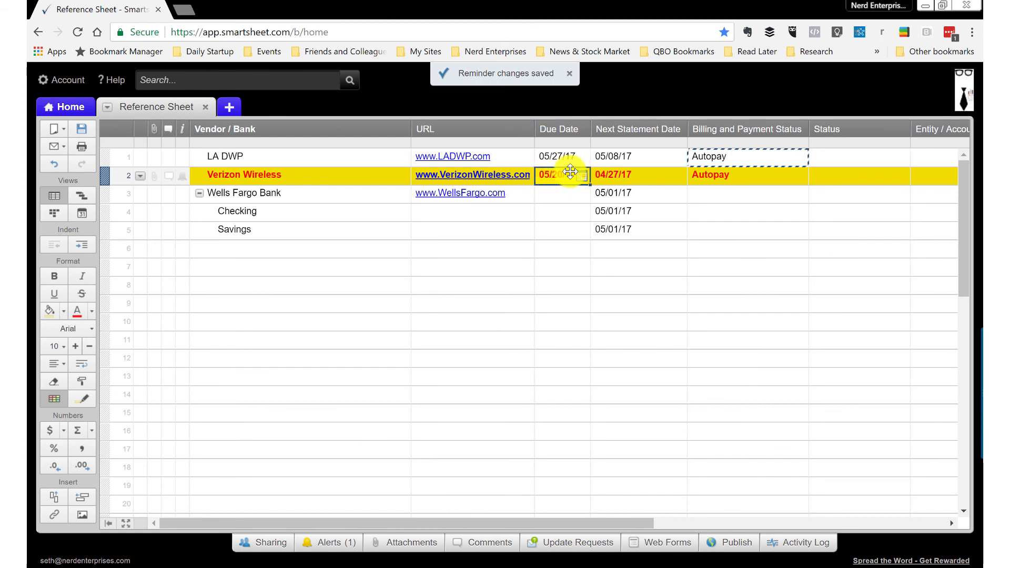
Step: Change Verizon Wireless's Due Date to 06/20/17
left_click(639, 178)
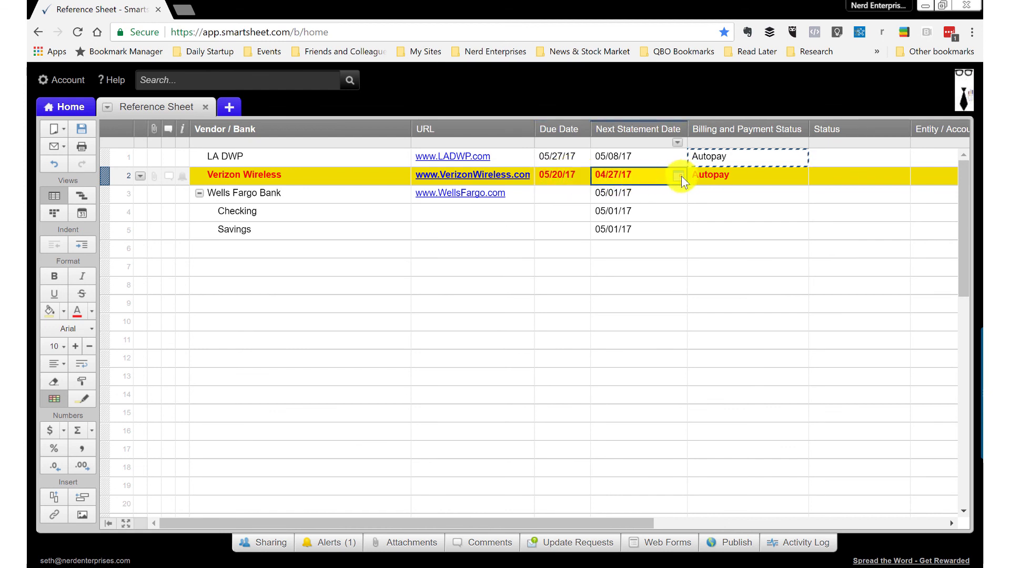
left_click(576, 178)
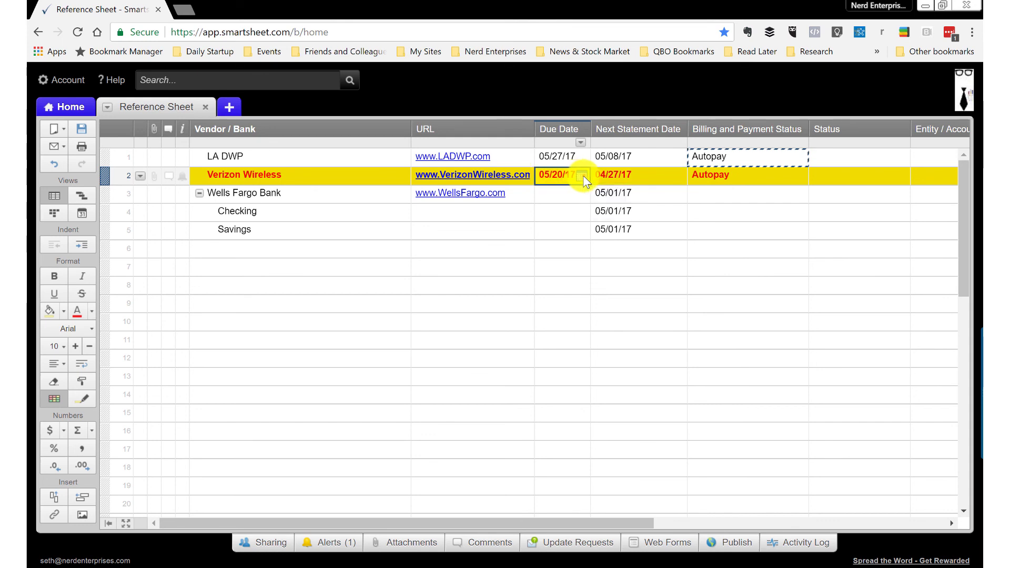
left_click(581, 177)
left_click(736, 182)
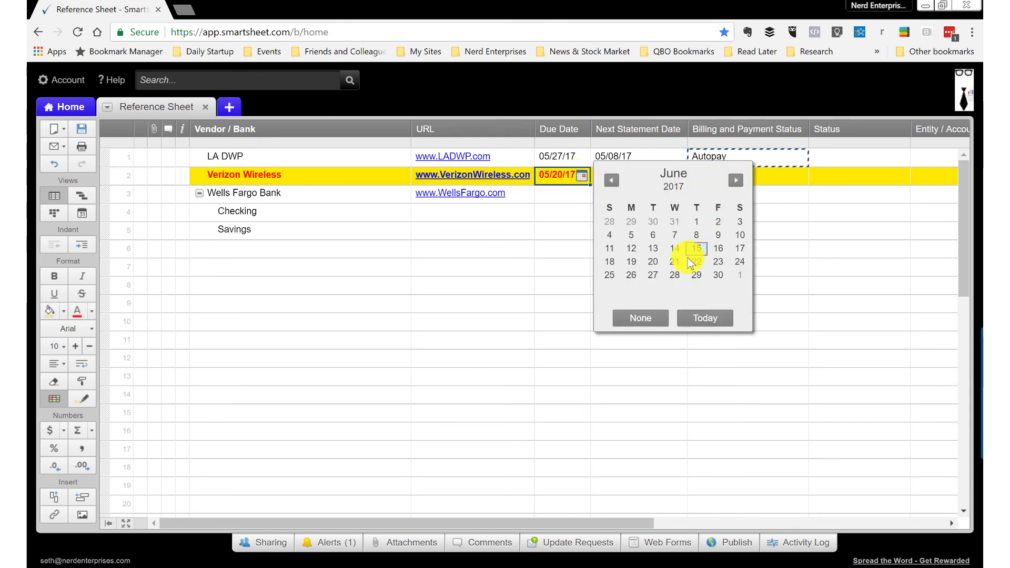
left_click(656, 267)
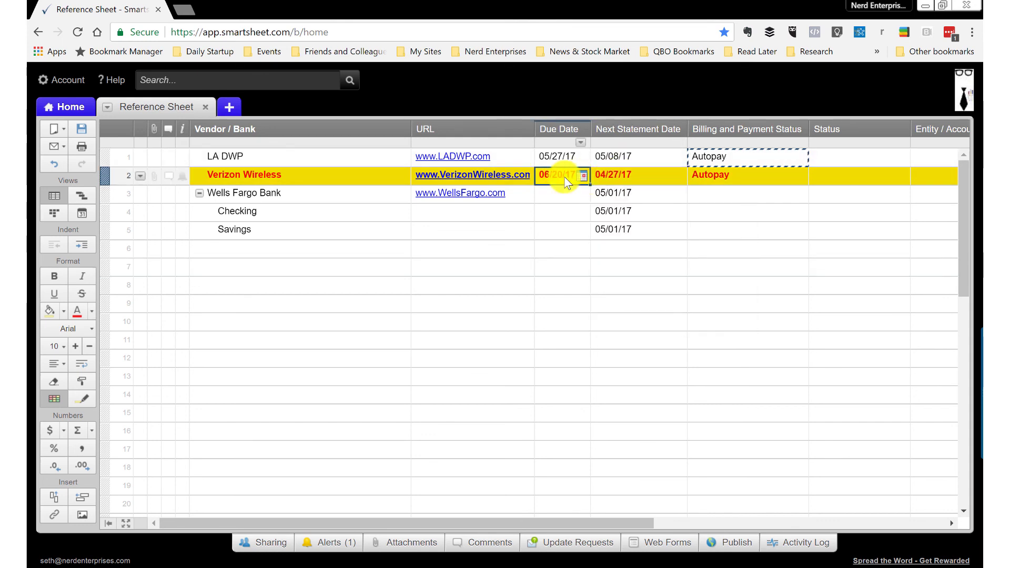
Step: Change Verizon Wireless's Next Statement Date to 05/27/17
left_click(638, 173)
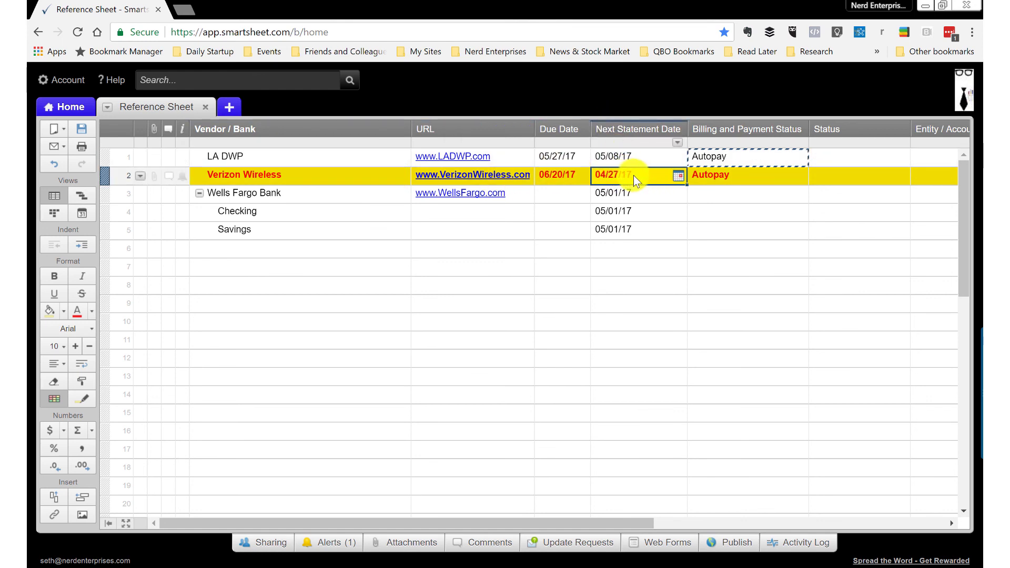
left_click(678, 176)
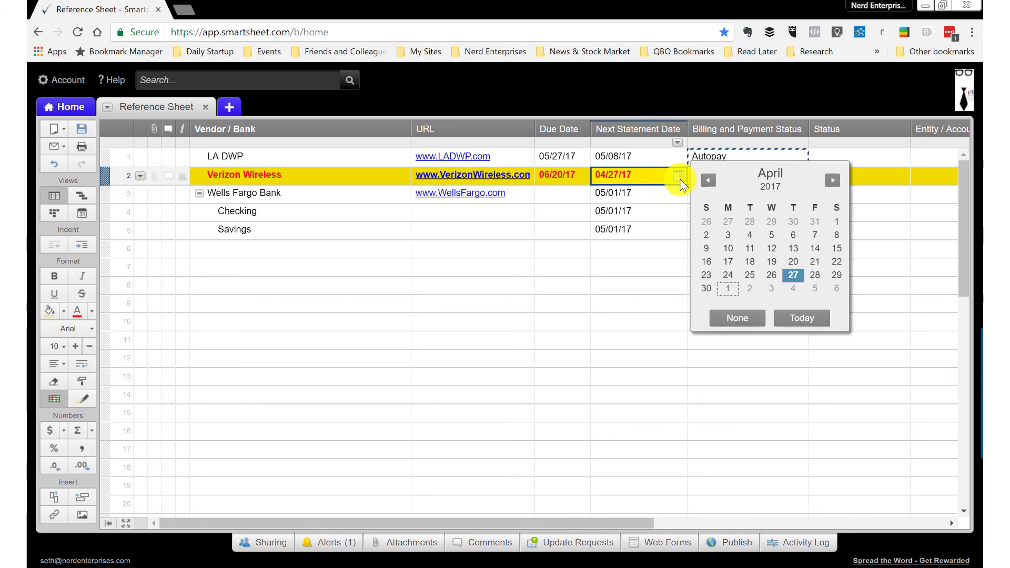
left_click(831, 179)
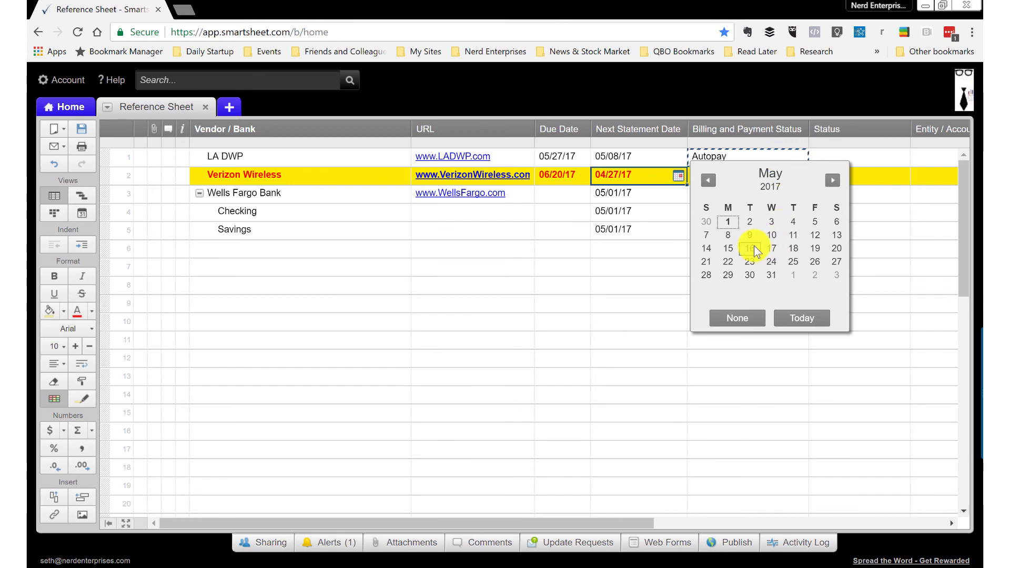
left_click(835, 261)
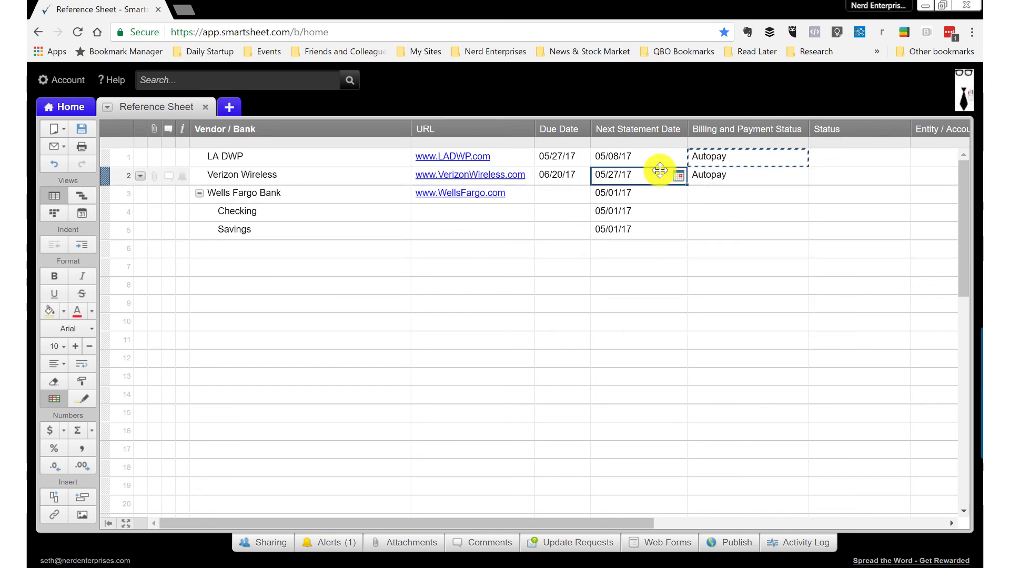
left_click(712, 176)
left_click(657, 193)
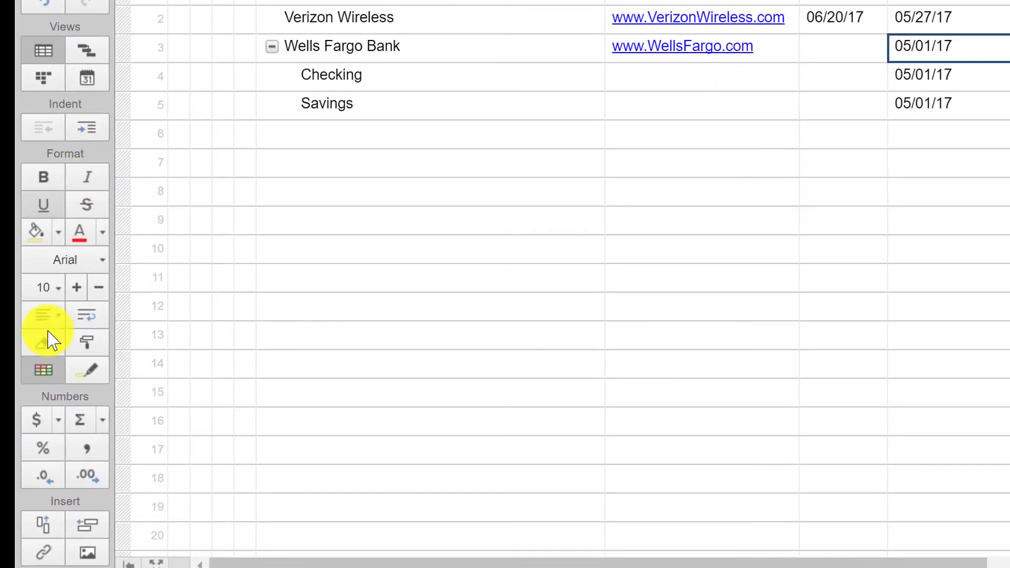
Step: Show the sheet's three conditional formatting rules: Completed, past Next Statement Date, Buffer below 0
left_click(44, 374)
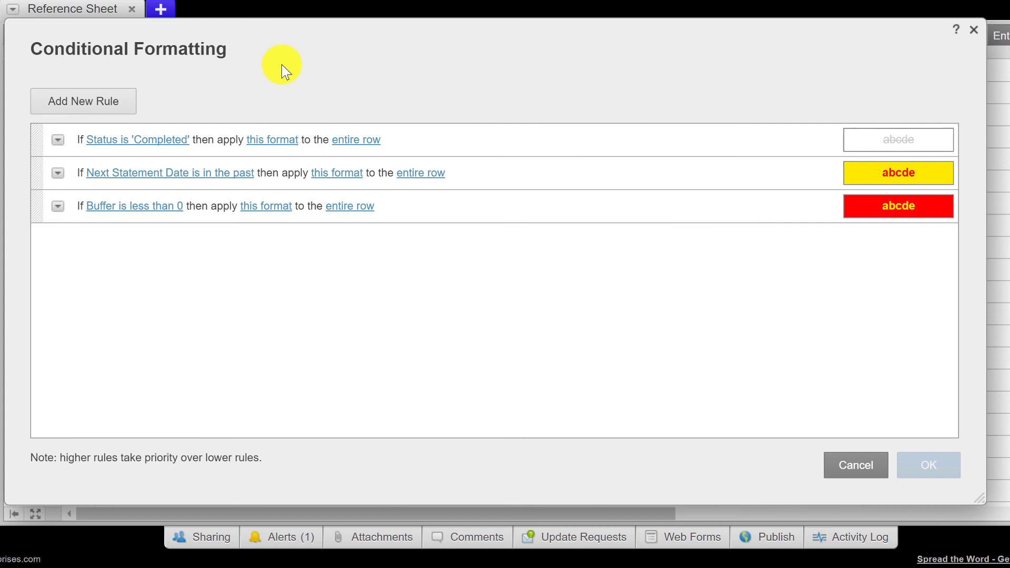